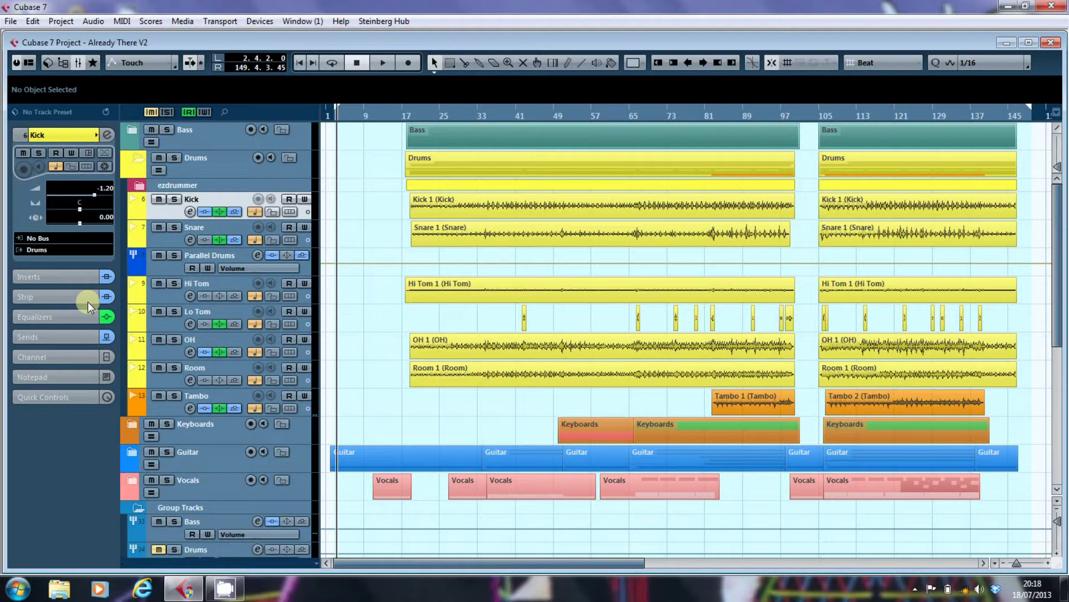
Open the Kick's VC 160 editor from its Inserts and expand the Strip section.
left_click(72, 277)
left_click(68, 181)
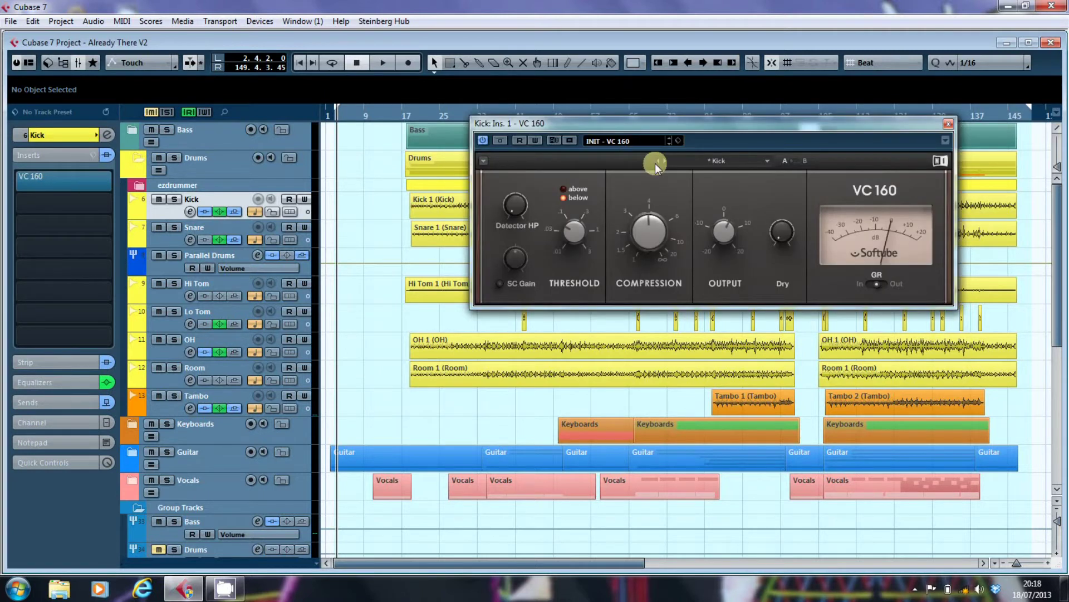
left_click(67, 360)
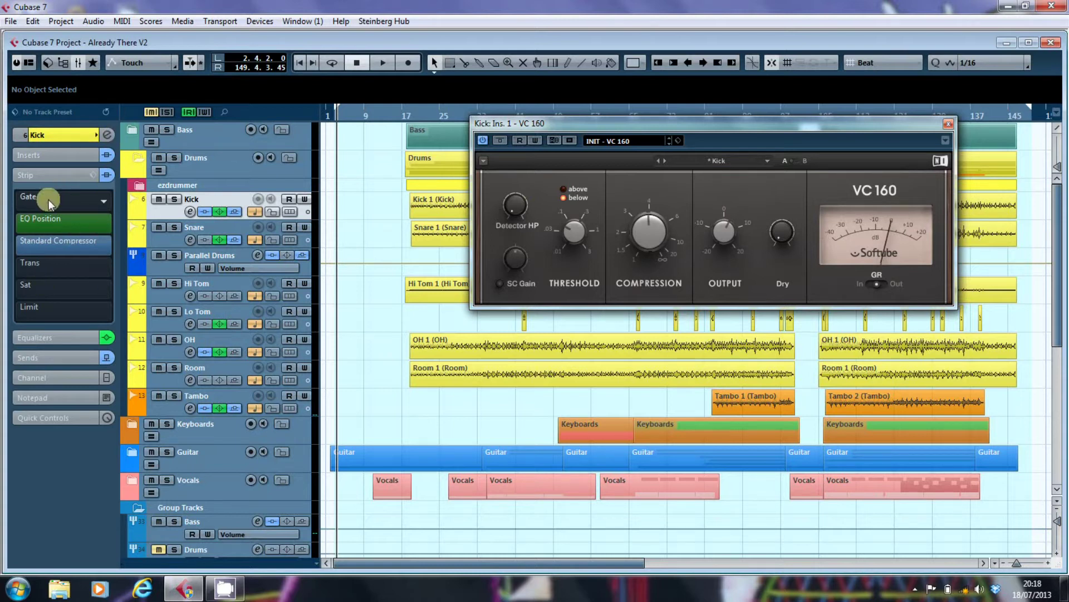
Show the Kick Channel Settings on the Channel Strip tab, arranged alongside the VC 160 editor.
left_click(108, 135)
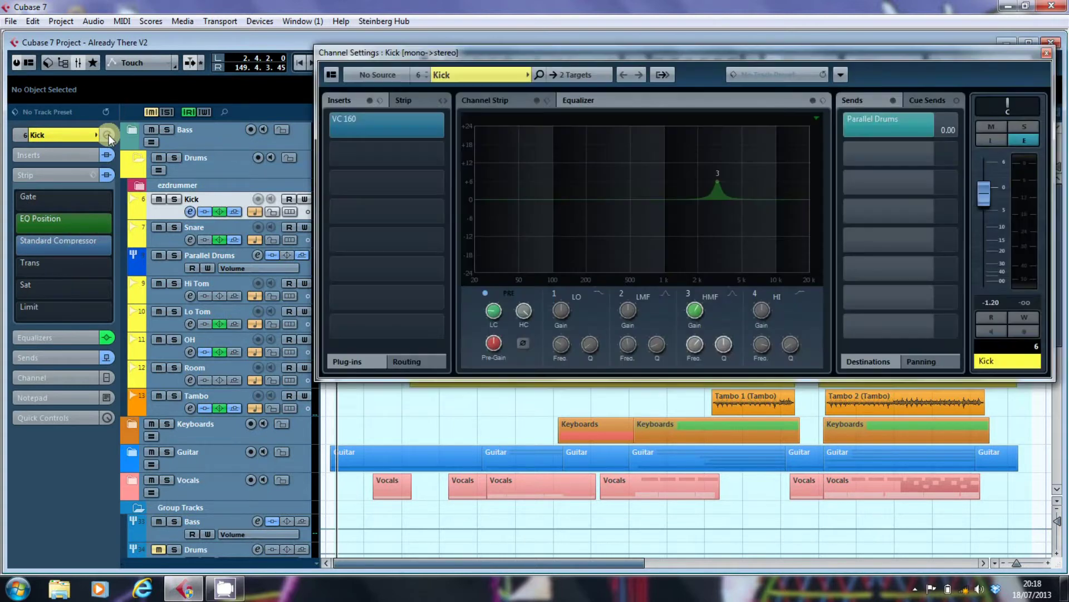
left_click(487, 108)
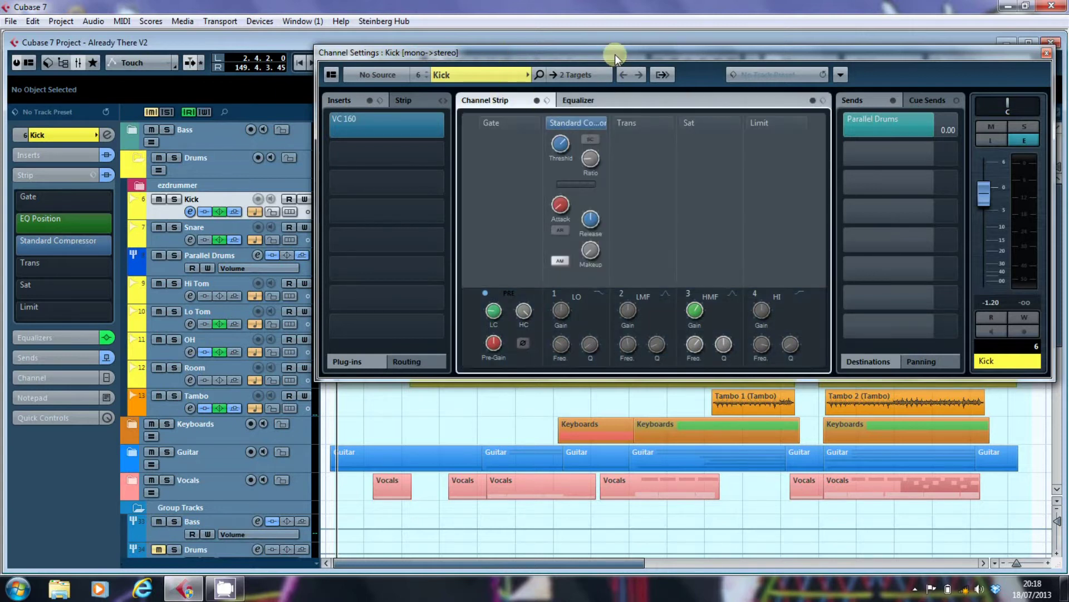
left_click_drag(615, 54, 385, 210)
left_click_drag(648, 125, 672, 48)
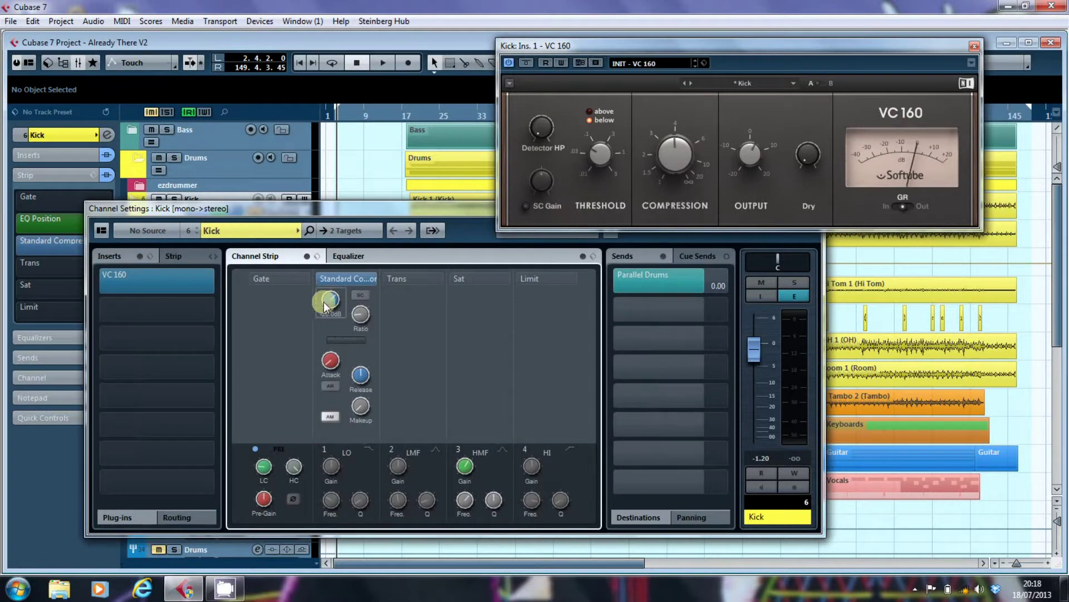
left_click_drag(636, 160, 662, 146)
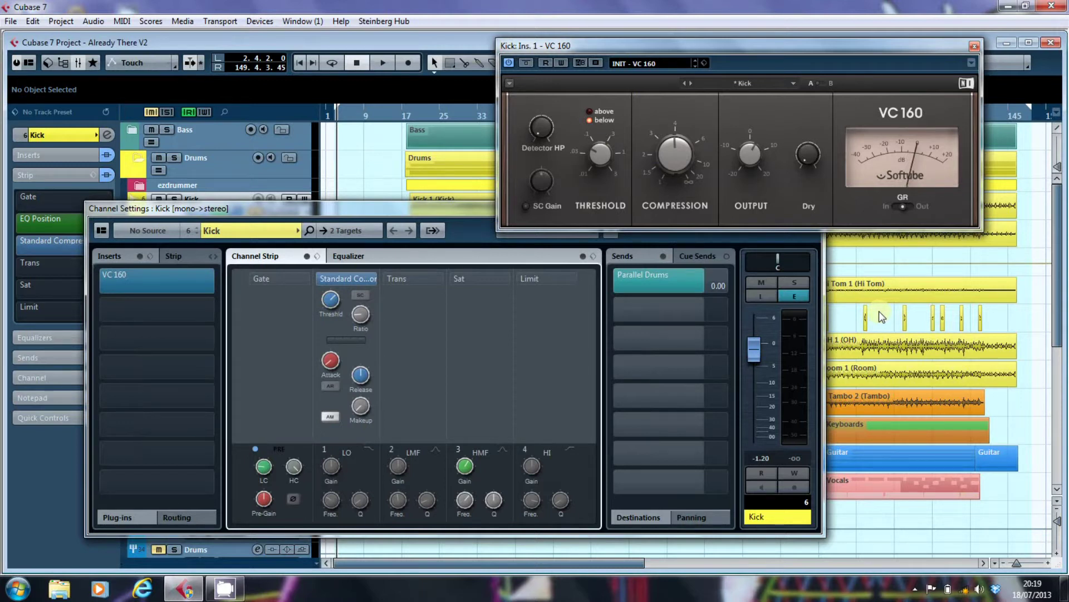
Close the Kick Channel Settings from the MixConsole, reposition the VC 160 editor, and return to the project.
key("F3")
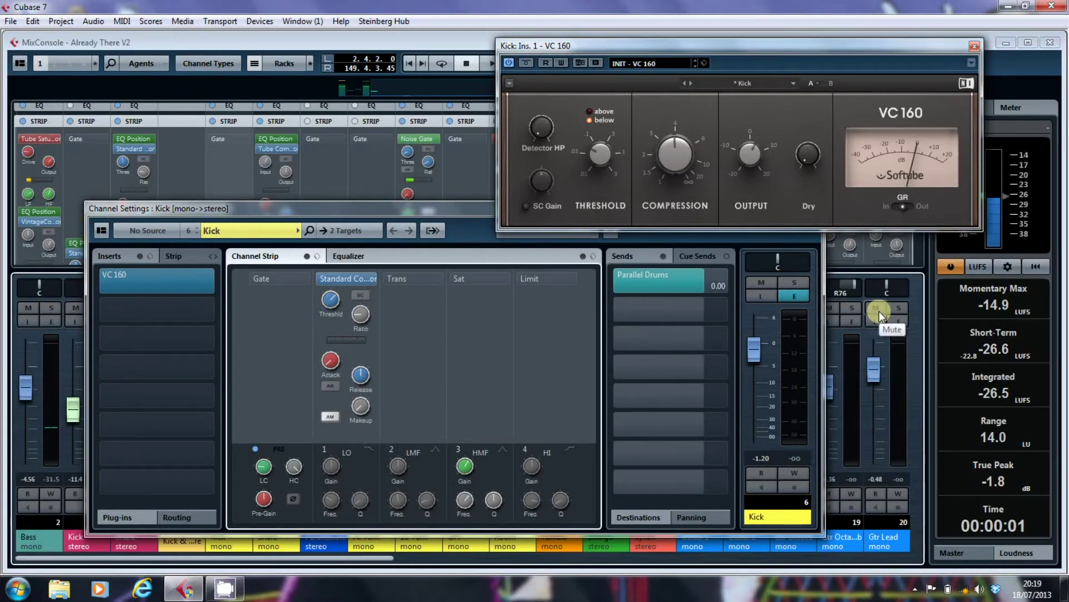
left_click(261, 280)
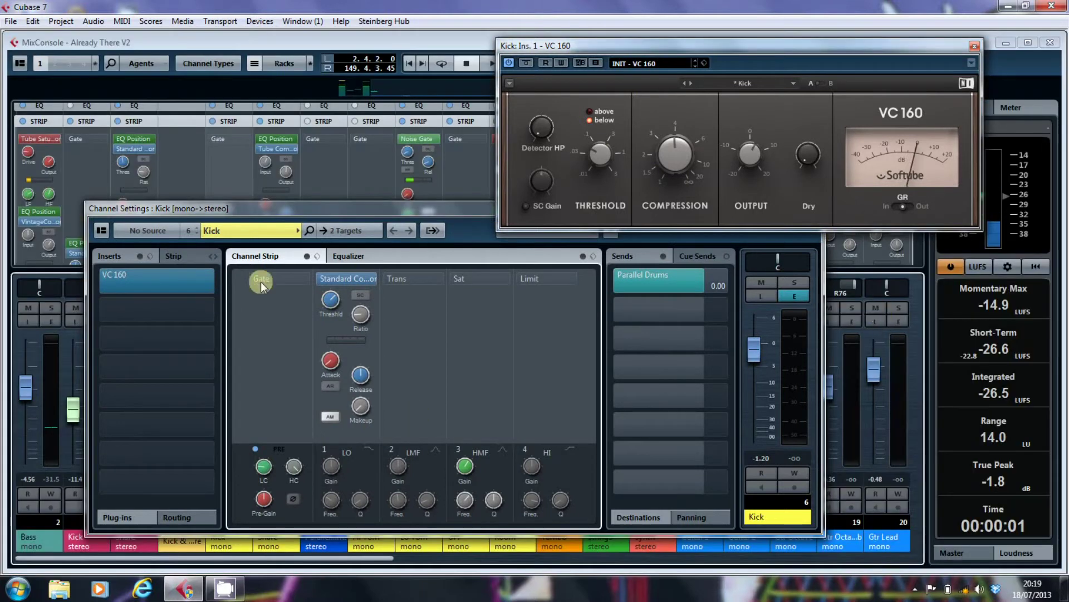
left_click(388, 211)
left_click(680, 265)
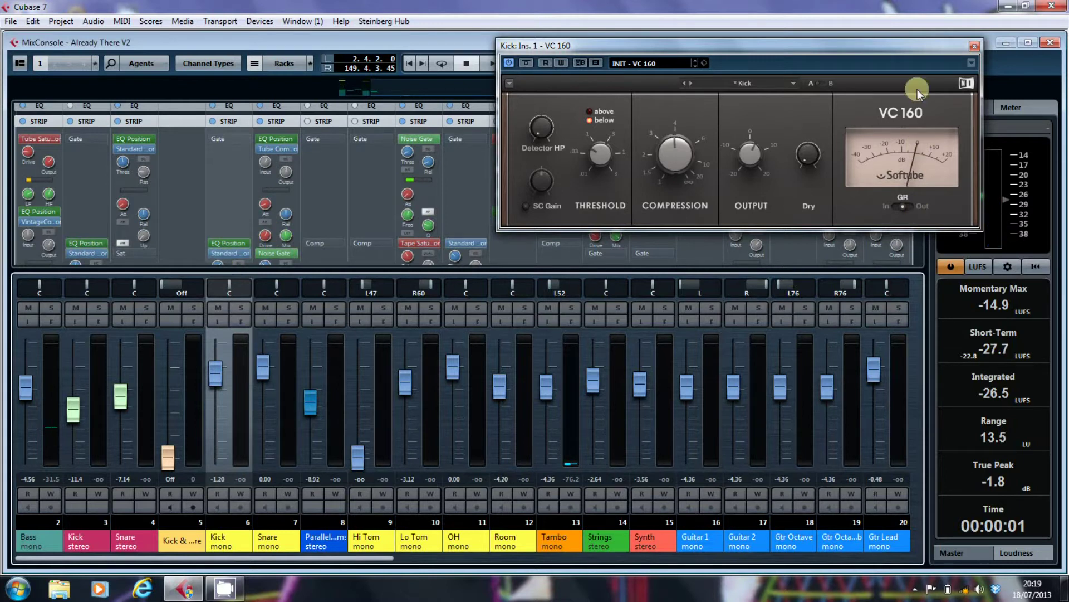
left_click_drag(885, 50, 794, 294)
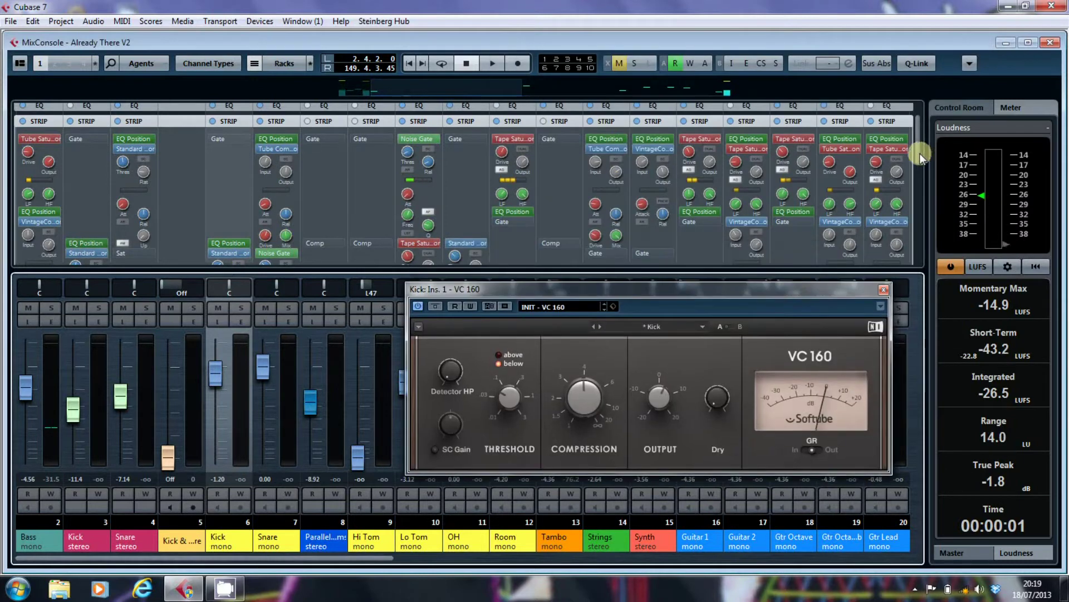
left_click_drag(917, 154, 913, 195)
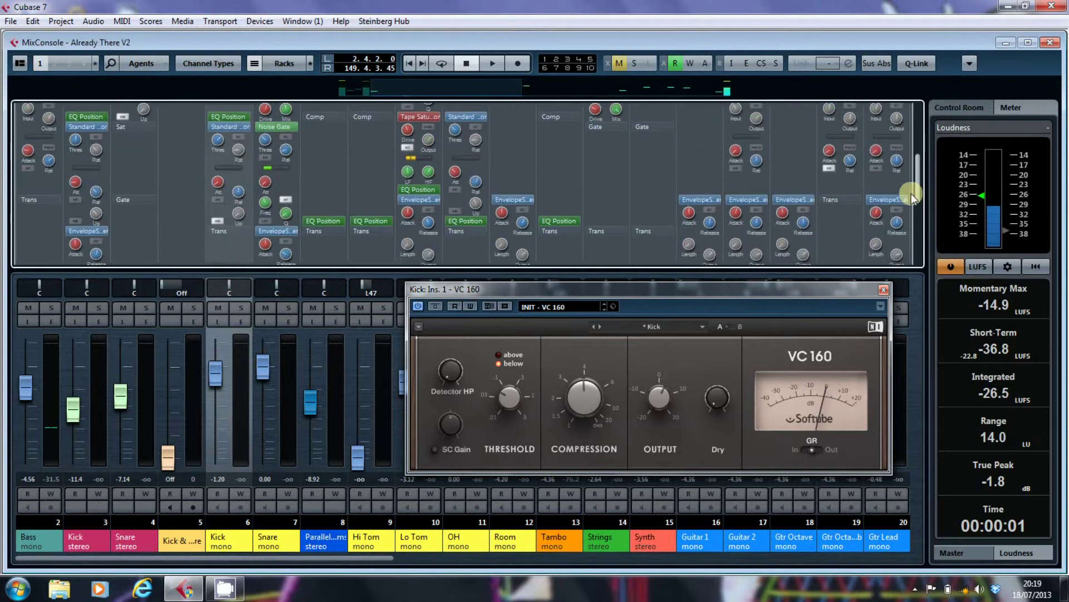
left_click_drag(556, 286, 556, 90)
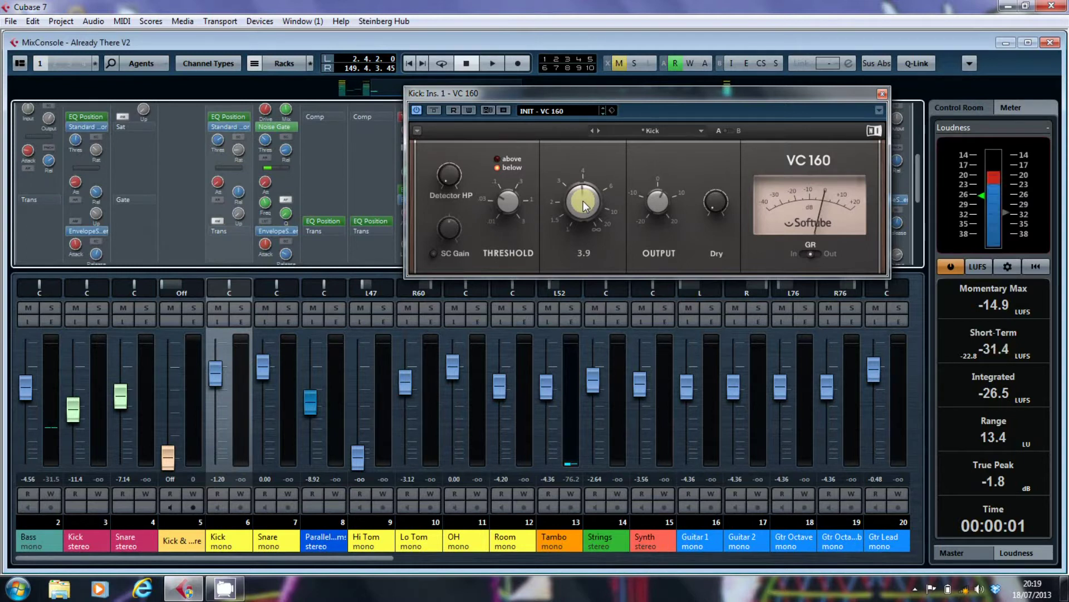
key("F3")
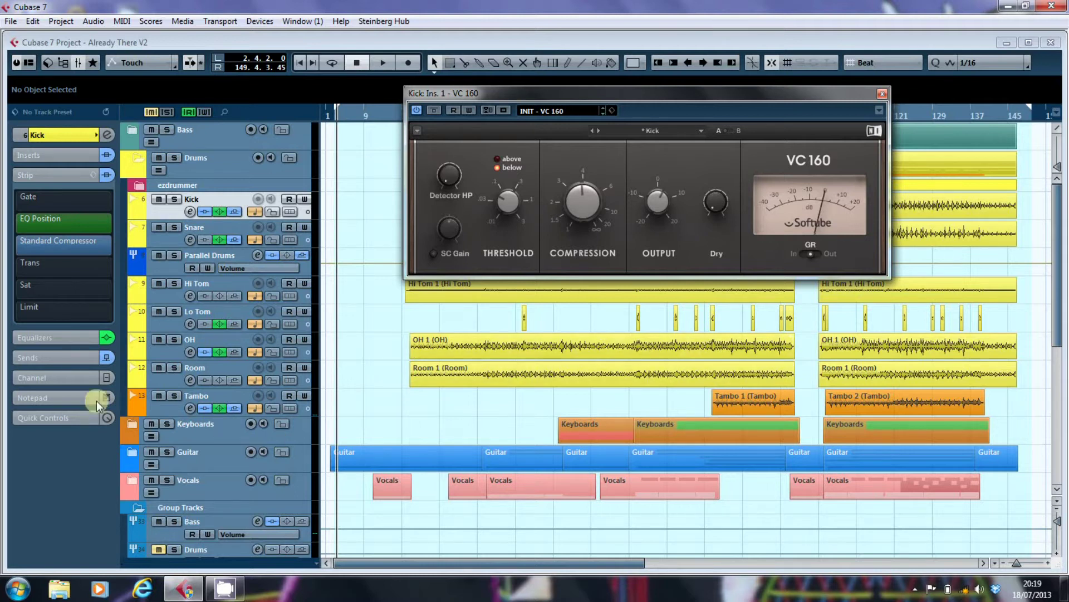
Expand the Kick Inspector's Quick Controls section and move the VC 160 editor lower right.
left_click(49, 423)
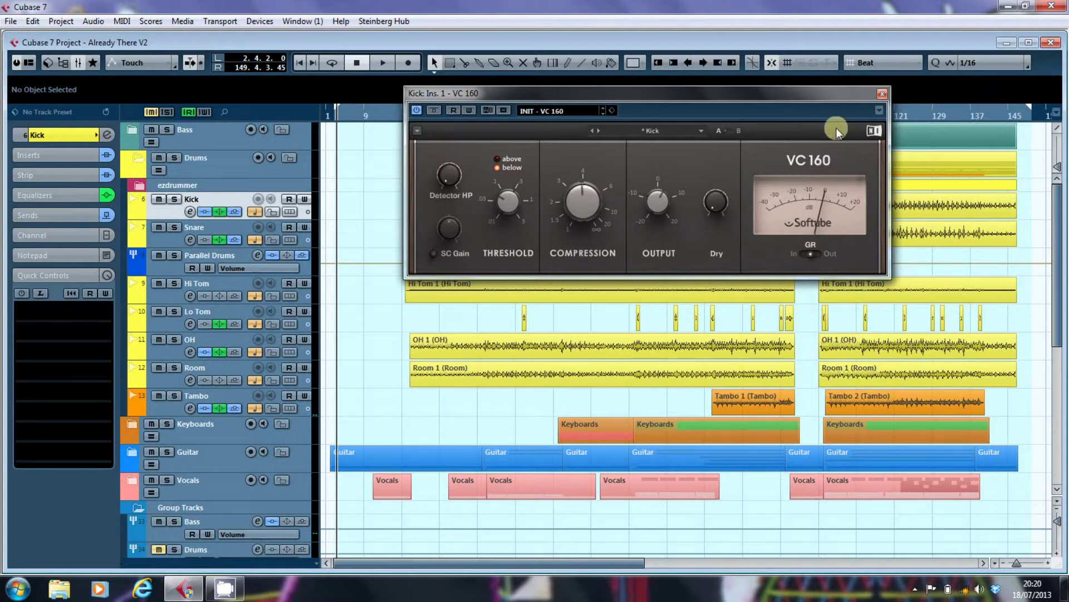
left_click_drag(817, 90, 836, 196)
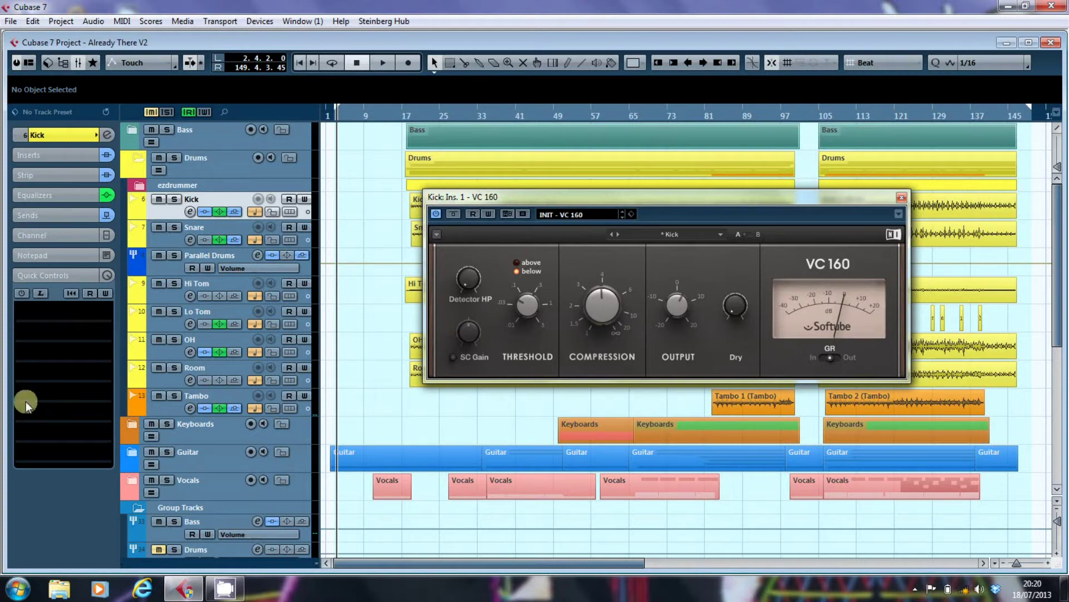
Assign Quick Control 2 to Ins. 1 > VC 160 > Compression from the parameter browser.
left_click(48, 332)
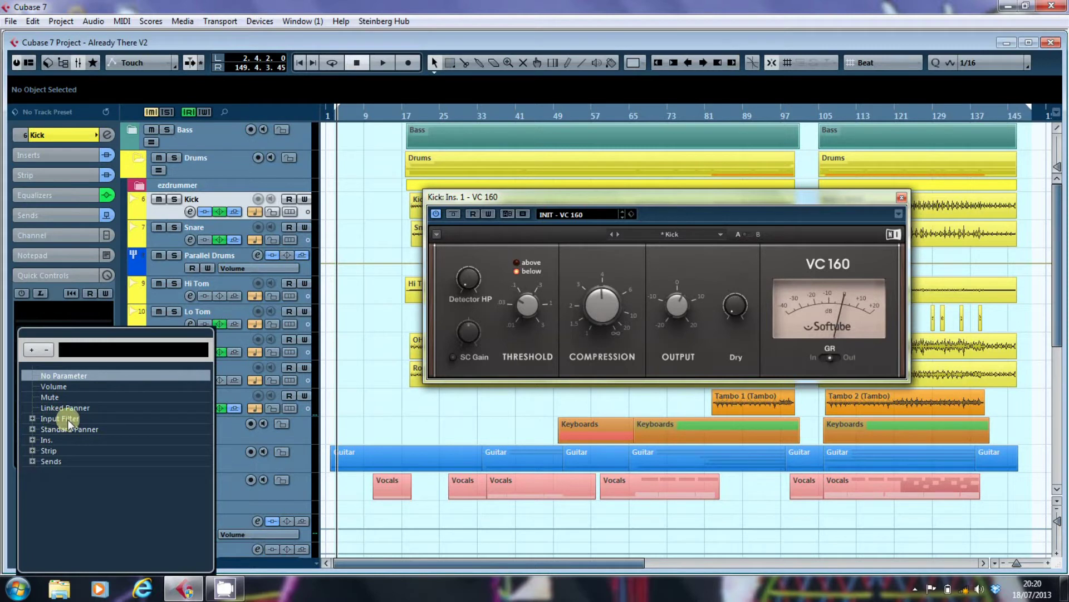
left_click(32, 419)
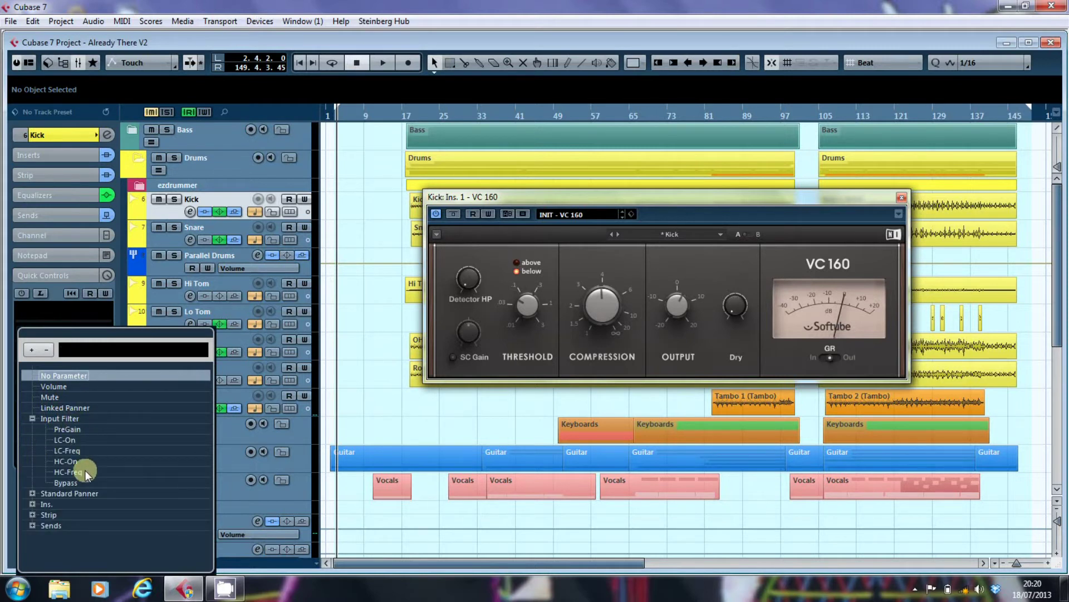
left_click(33, 419)
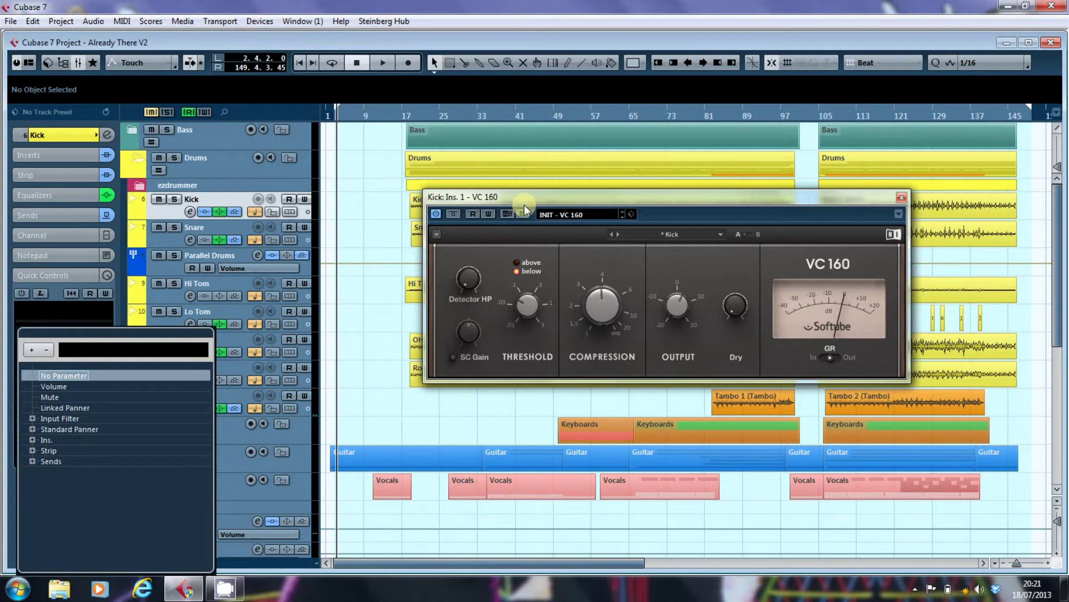
left_click(31, 440)
left_click(46, 450)
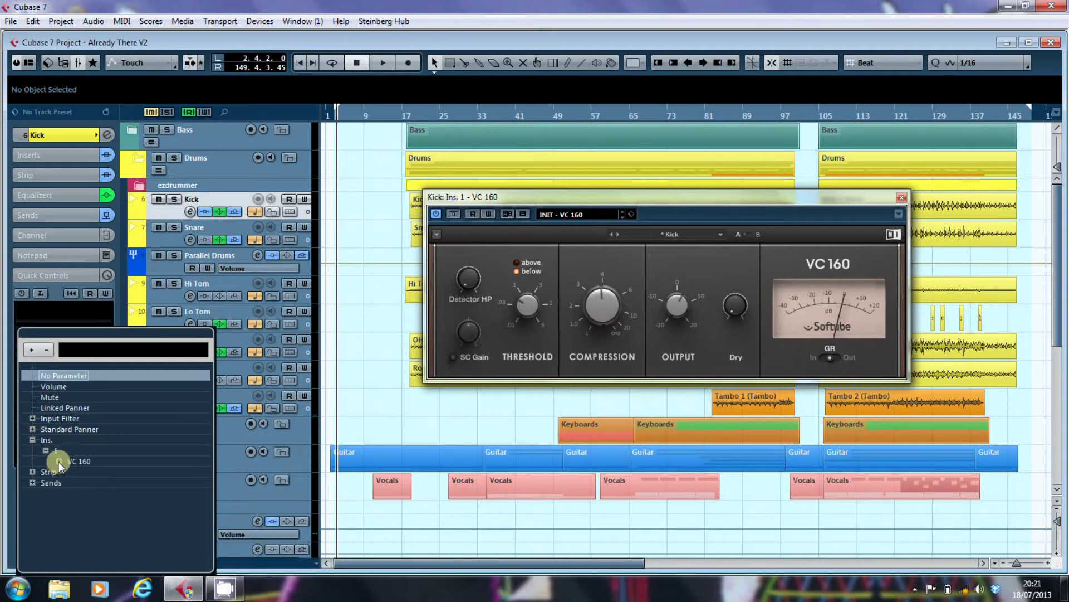
left_click(59, 461)
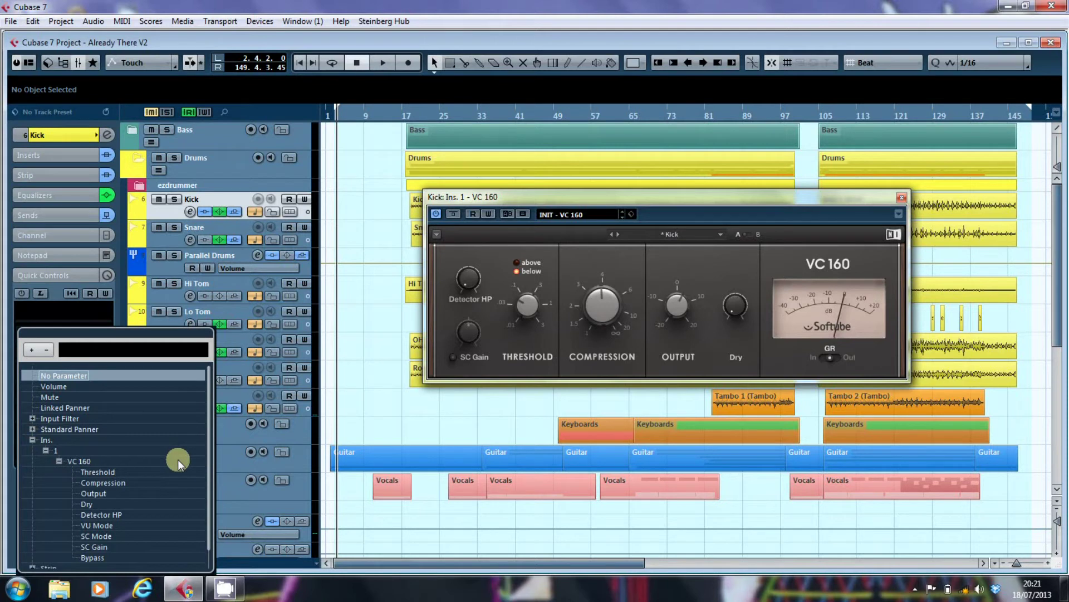
double_click(112, 483)
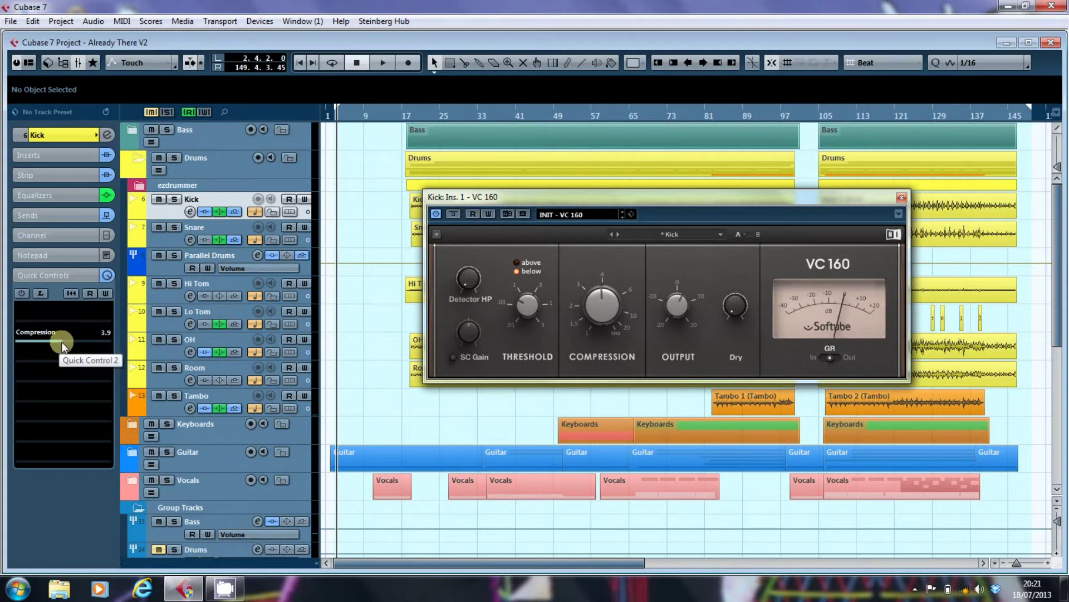
Test the Compression quick control, then set the VC 160 compression back to 3.9.
left_click_drag(61, 342, 86, 340)
left_click(571, 304)
left_click_drag(571, 304, 605, 330)
Learn the VC 160 Output into Quick Control 1, trim it to -0.6 dB, and close the editor.
left_click(42, 294)
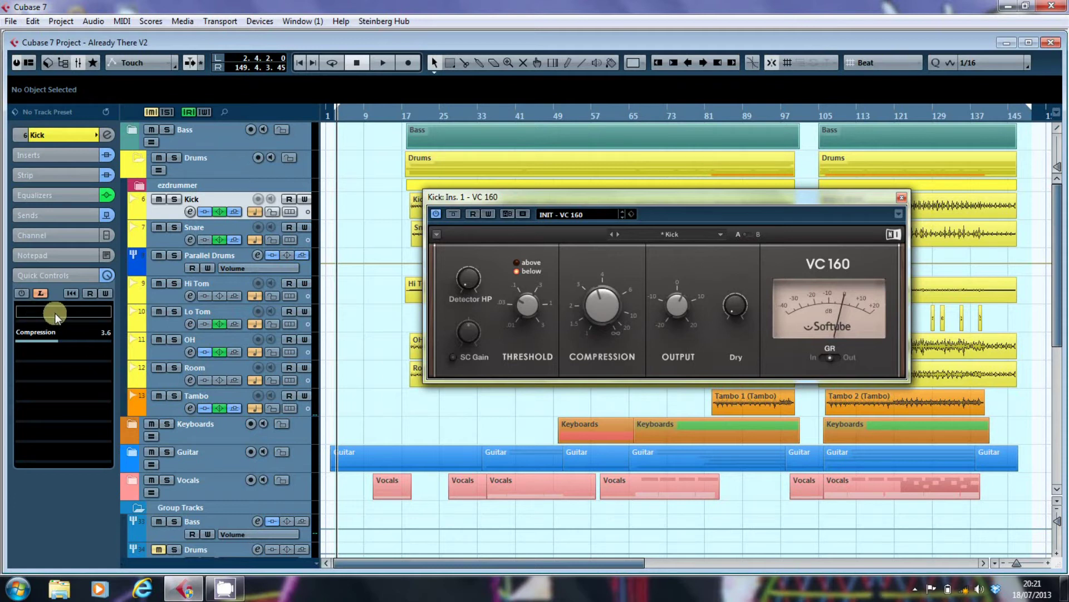
left_click(682, 305)
left_click(677, 306)
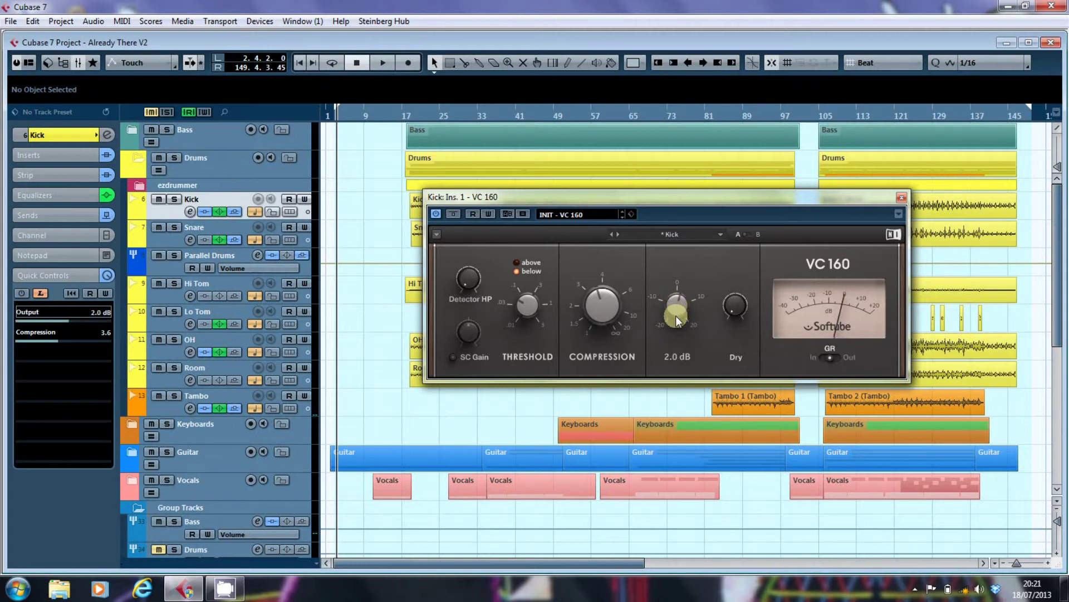
left_click_drag(677, 315, 680, 308)
left_click_drag(677, 310, 678, 310)
left_click(29, 292)
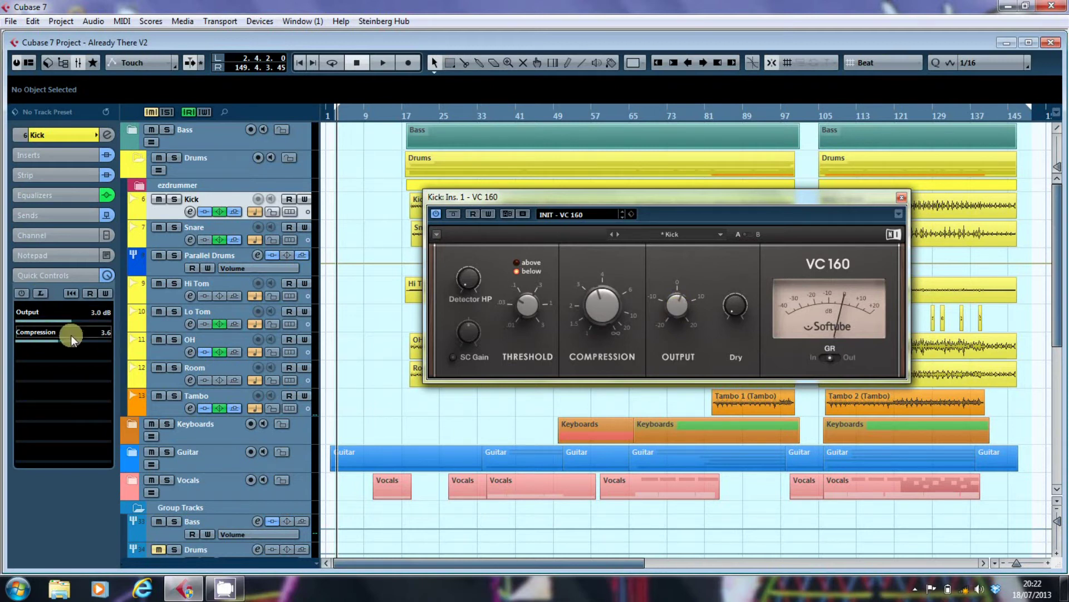
mouse_move(69, 321)
left_mouse_down()
mouse_move(55, 322)
mouse_move(77, 321)
mouse_move(62, 324)
left_mouse_up()
left_click(902, 198)
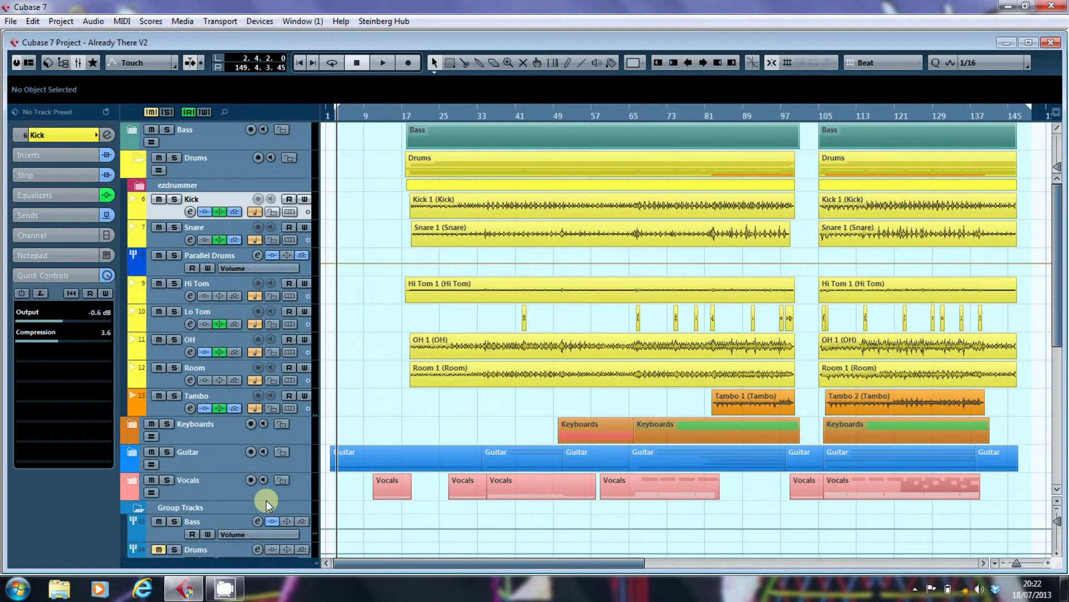
Add the Quick Controls rack to the MixConsole and expand the Kick channel's QUICK rack.
key("F3")
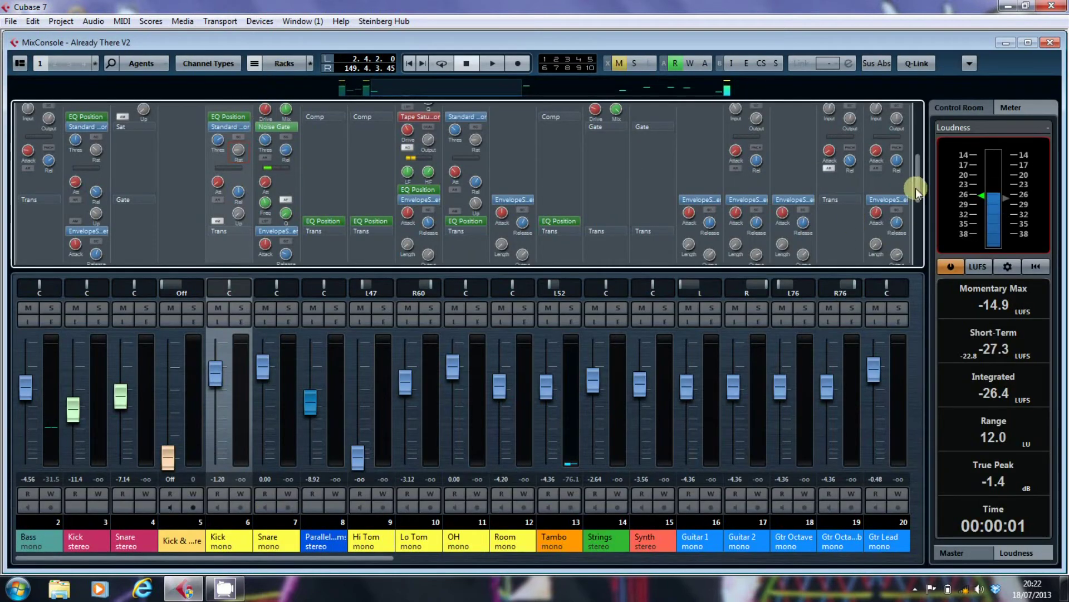
scroll(919, 190, "down", 3)
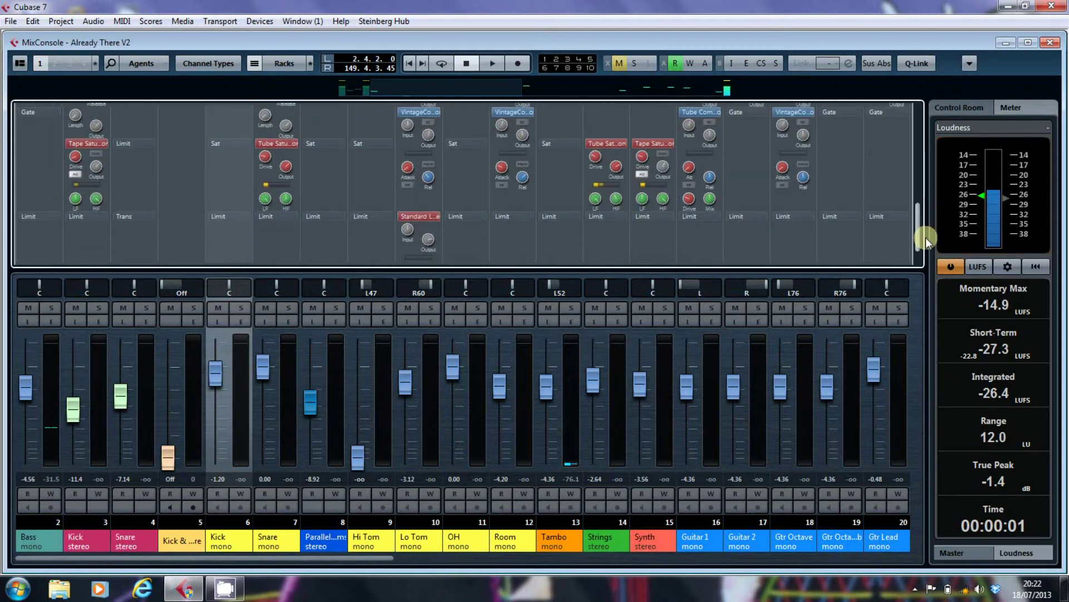
scroll(925, 198, "up", 3)
left_click(284, 63)
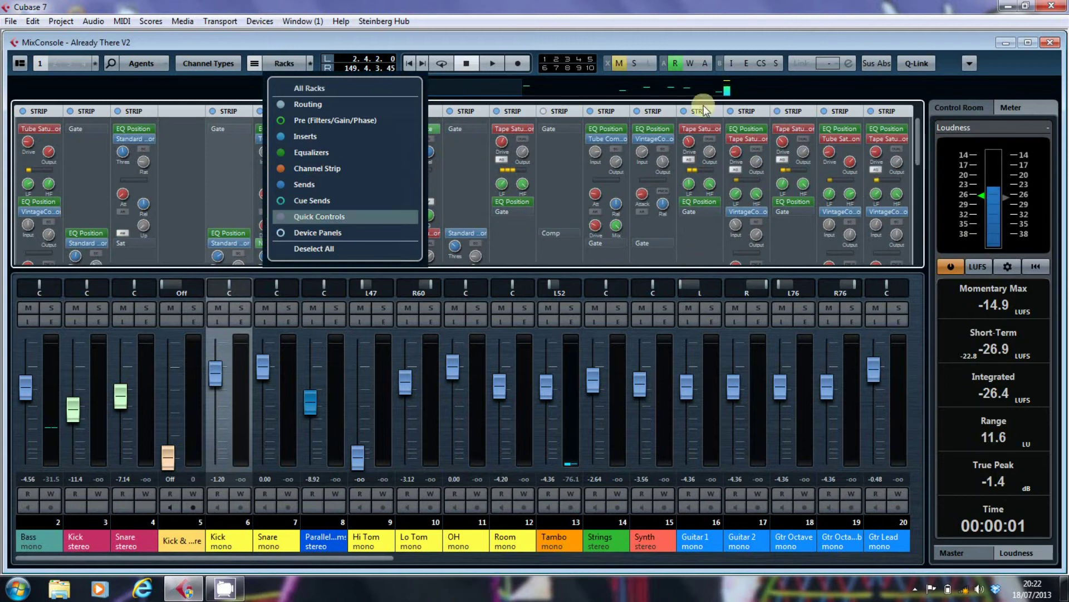
left_click(919, 155)
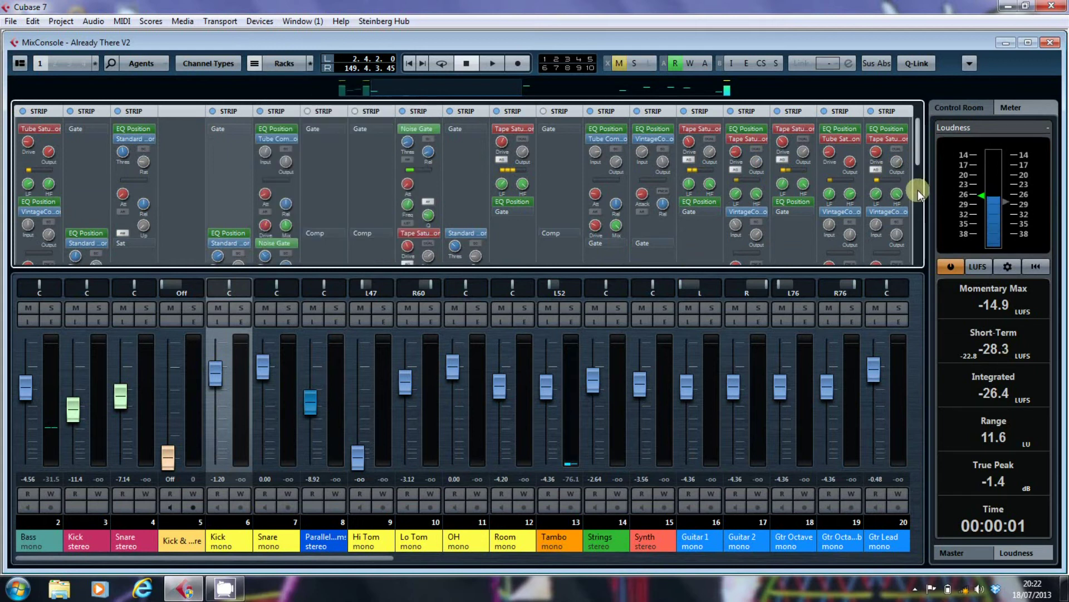
left_click_drag(923, 160, 920, 270)
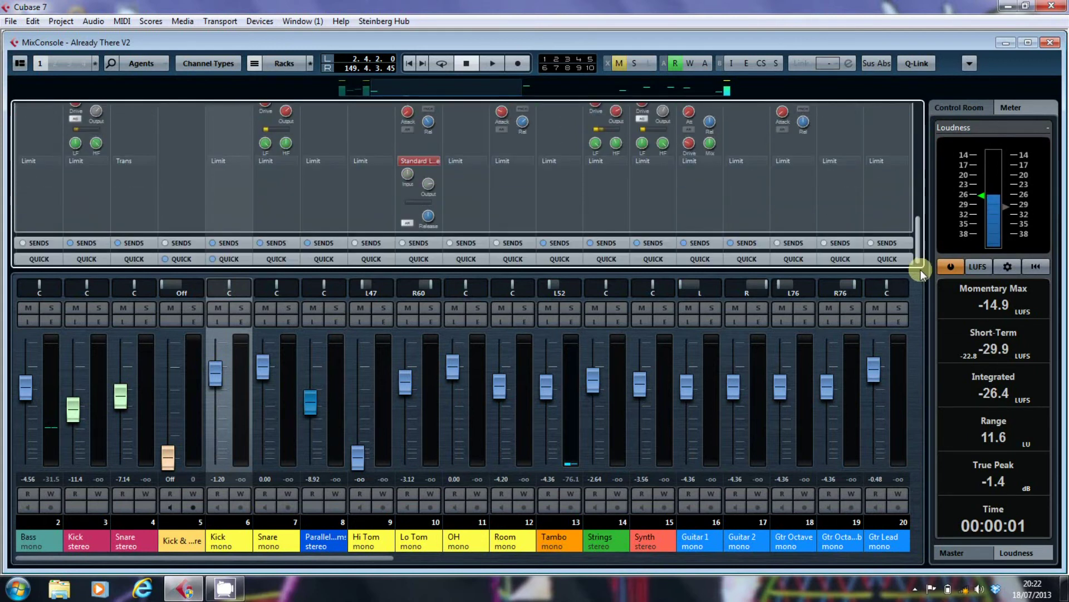
left_click(226, 260)
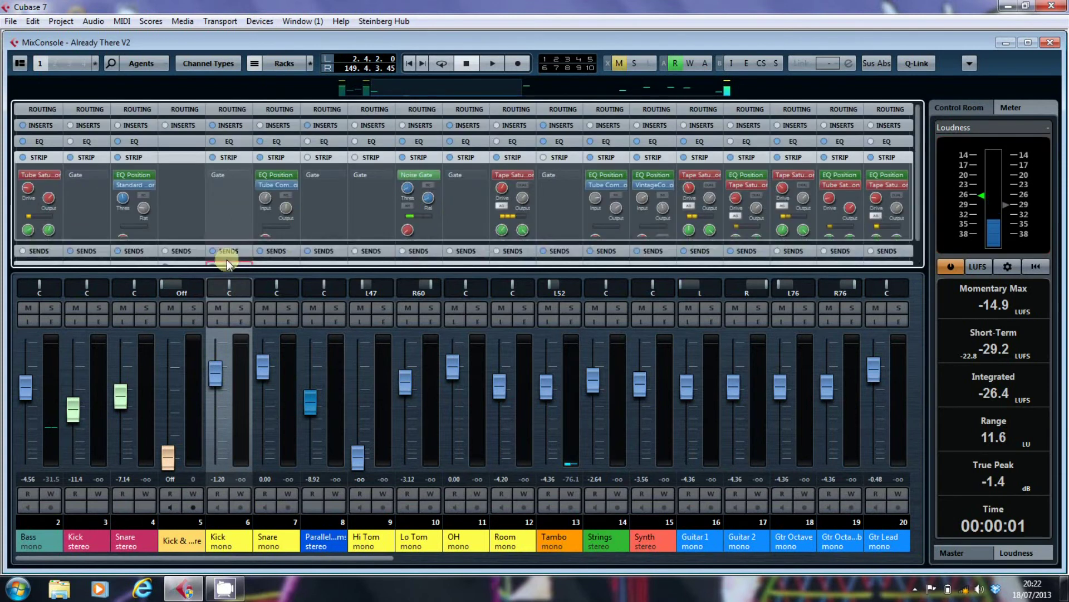
left_click(227, 260)
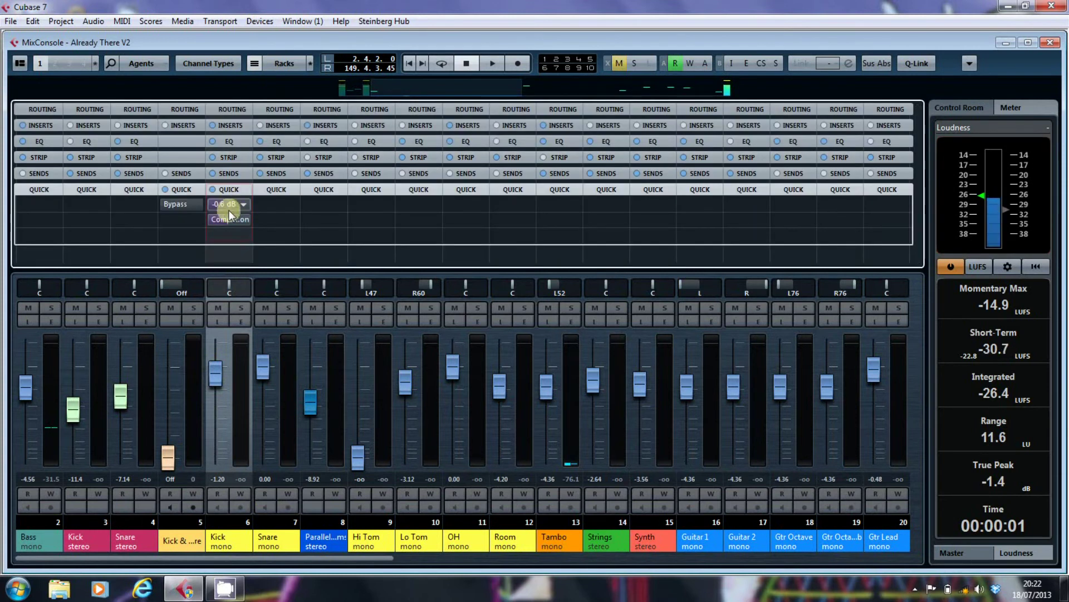
scroll(230, 220, "down", 1)
Assign the Kick strip's compressor Threshold to Quick Control Slot 4 from the STRIP rack.
left_click(229, 158)
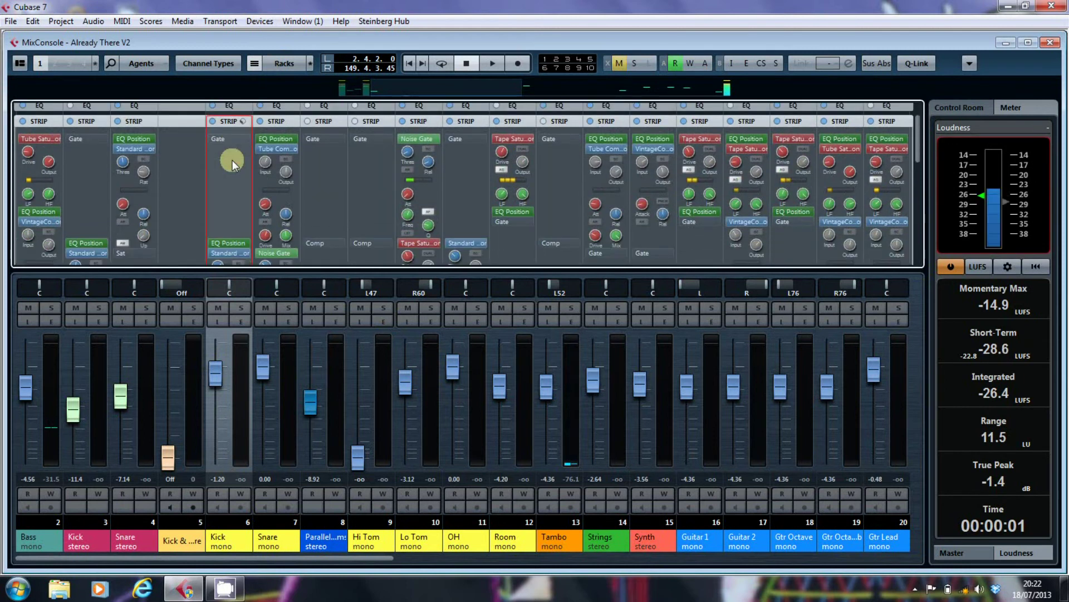
scroll(232, 171, "down", 2)
scroll(232, 170, "down", 2)
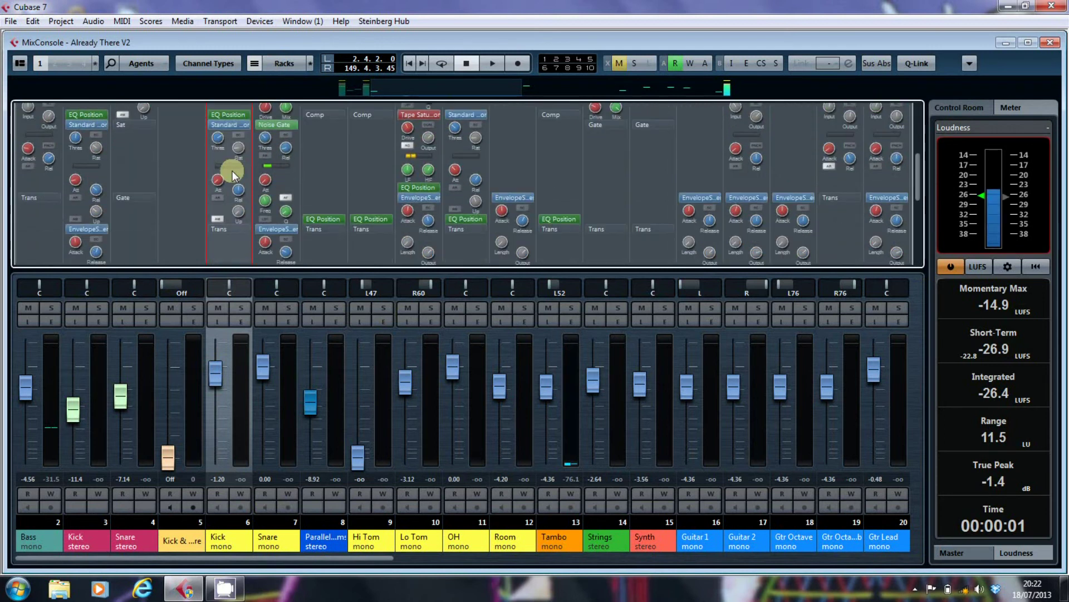
right_click(220, 137)
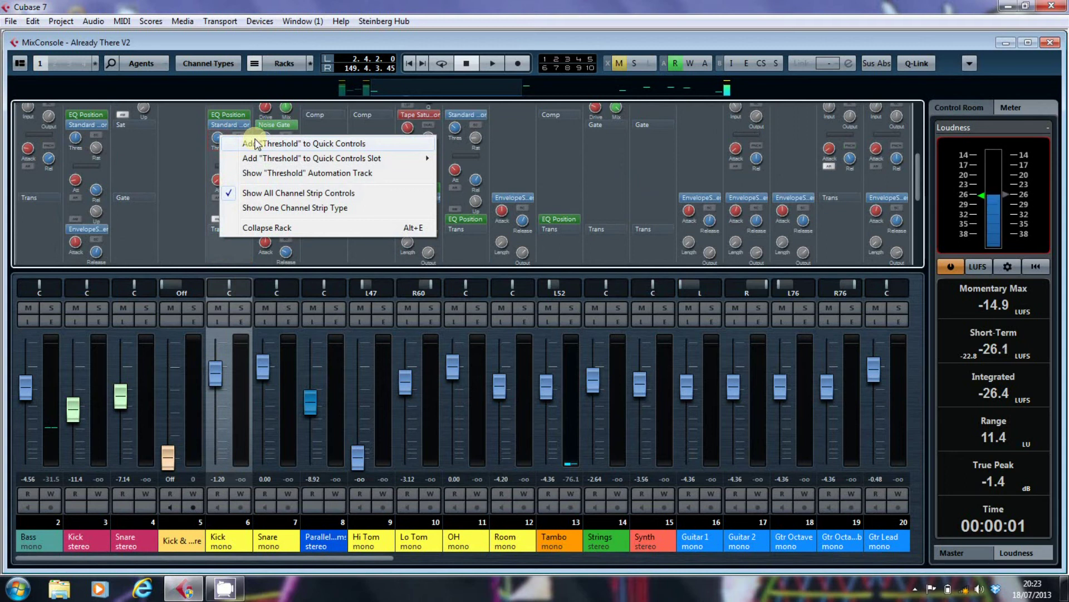
mouse_move(257, 161)
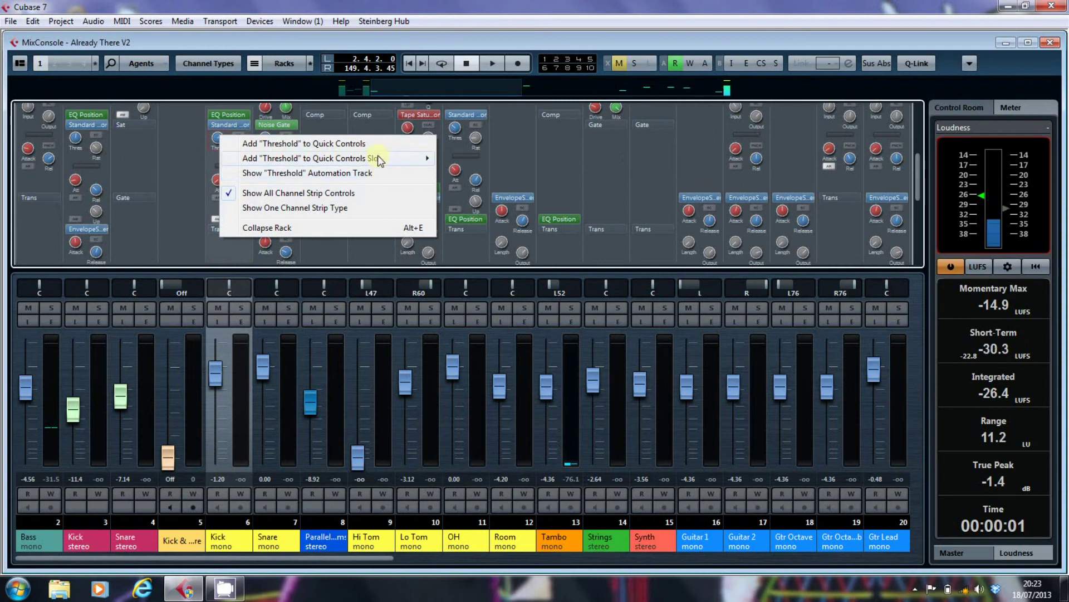
mouse_move(377, 156)
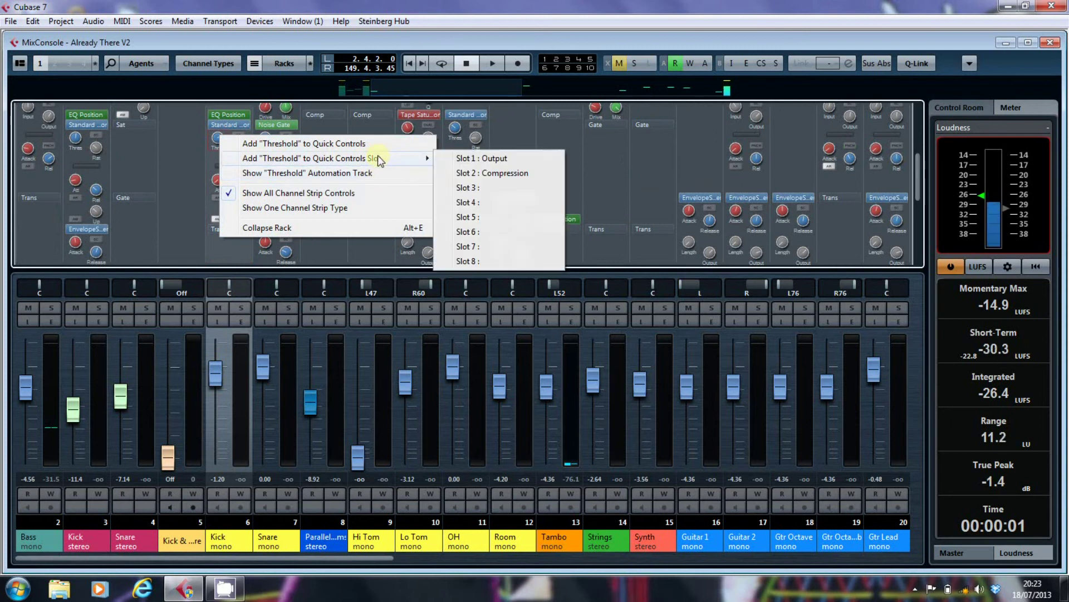
left_click(491, 201)
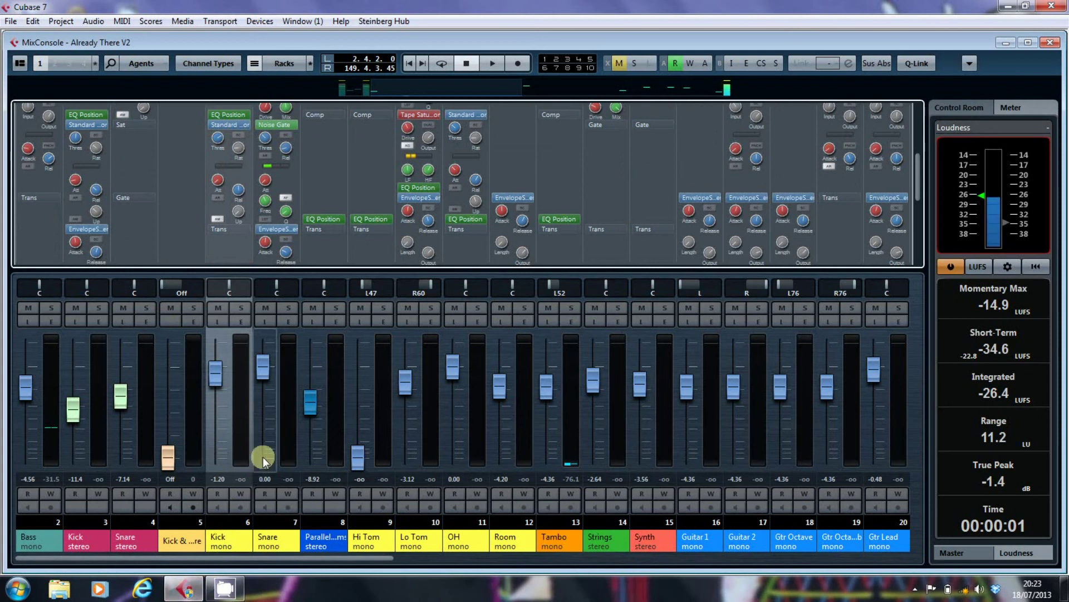
key("F3")
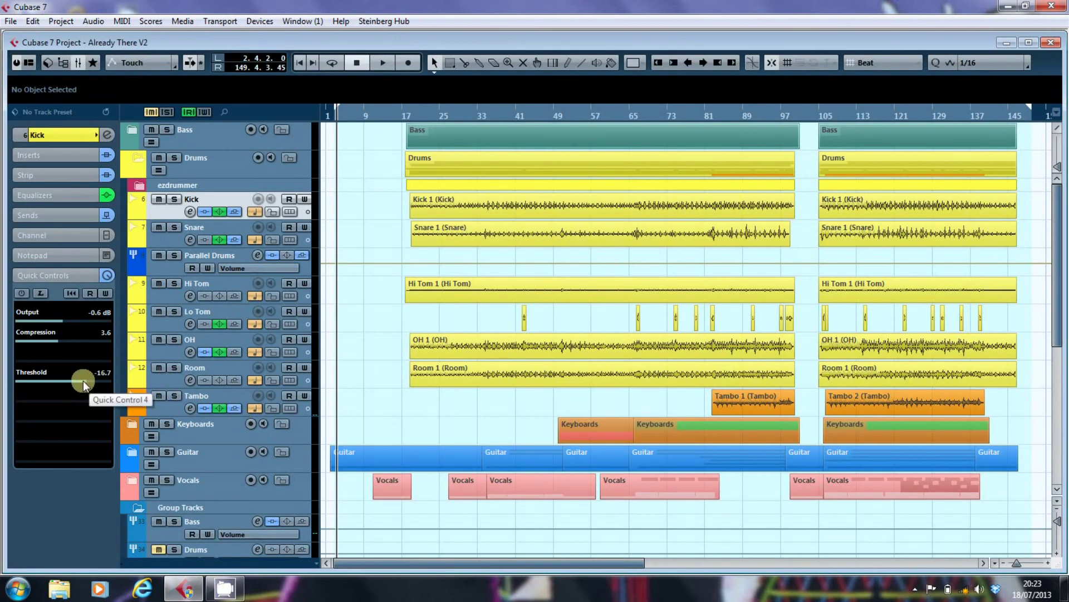
Lower the Threshold quick control to -35.0 and raise Compression to 4.1 in the Inspector.
left_click_drag(86, 381, 63, 385)
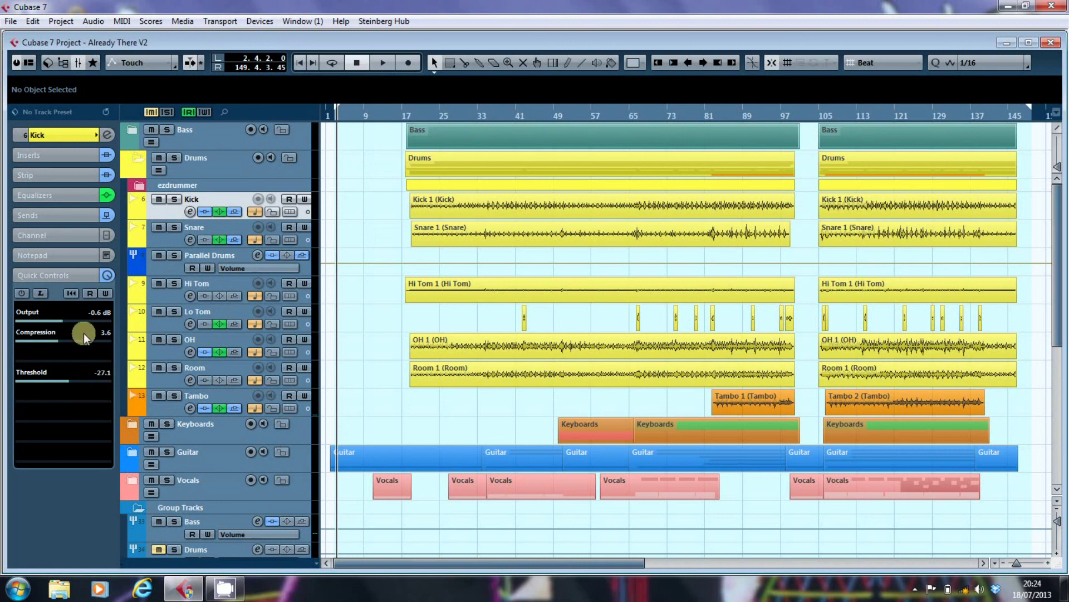
left_click_drag(69, 382, 62, 382)
left_click_drag(51, 345, 63, 333)
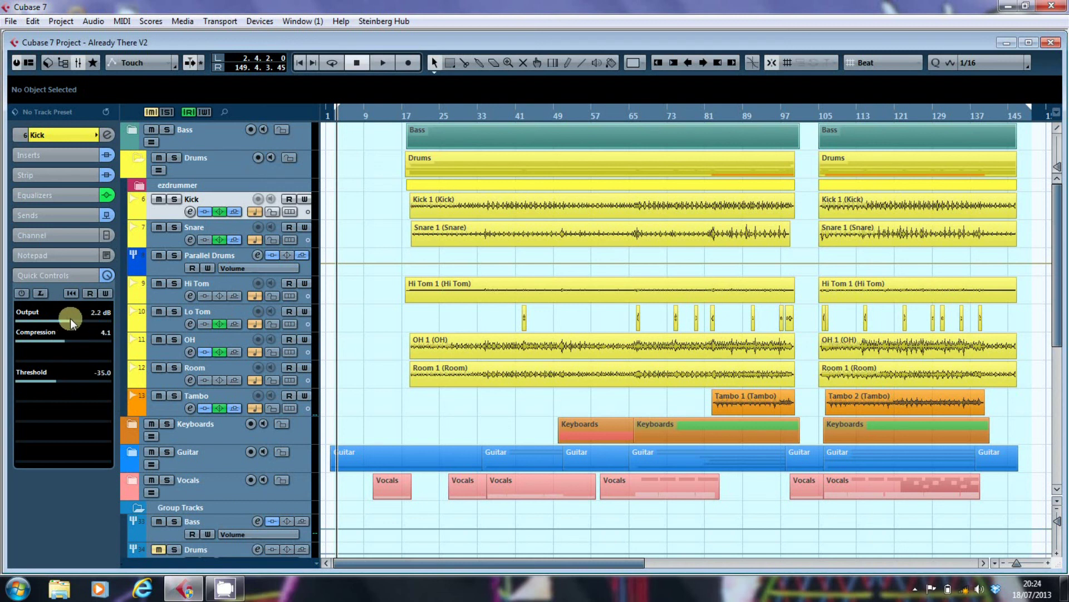